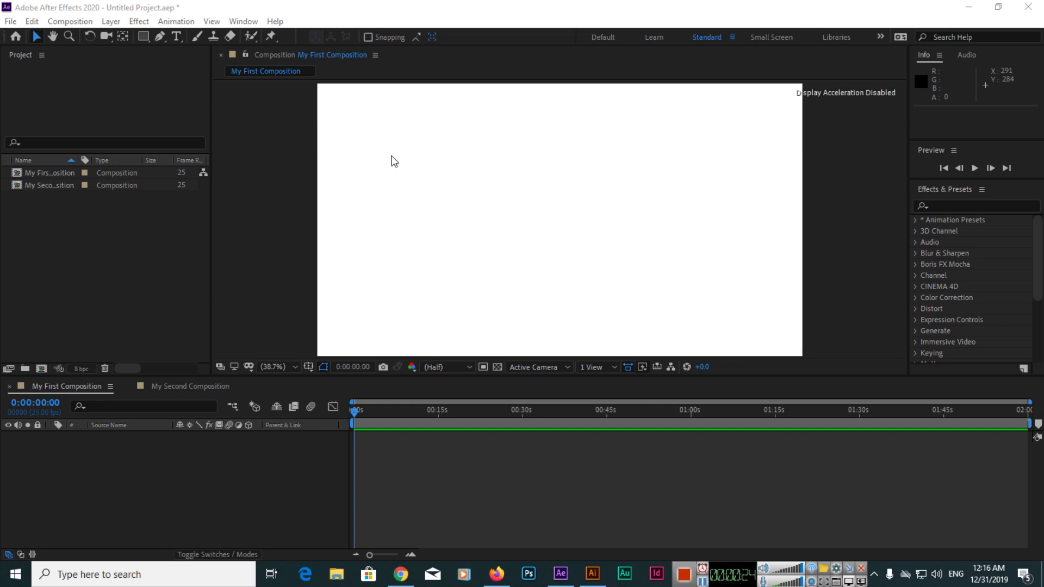
Import the 'coffee and spoon' photo from Downloads via File > Import > File.
click(391, 160)
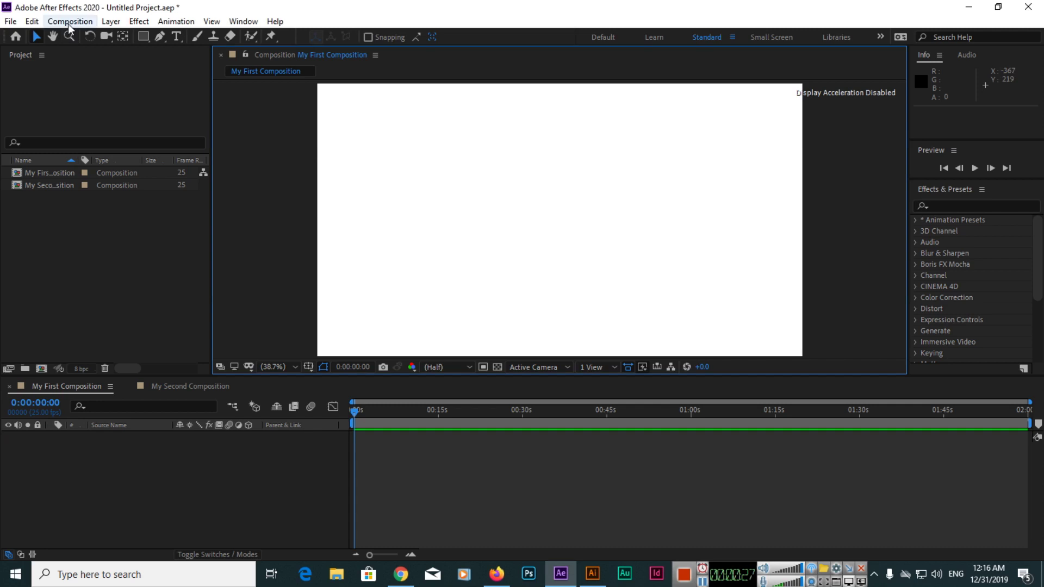
click(11, 24)
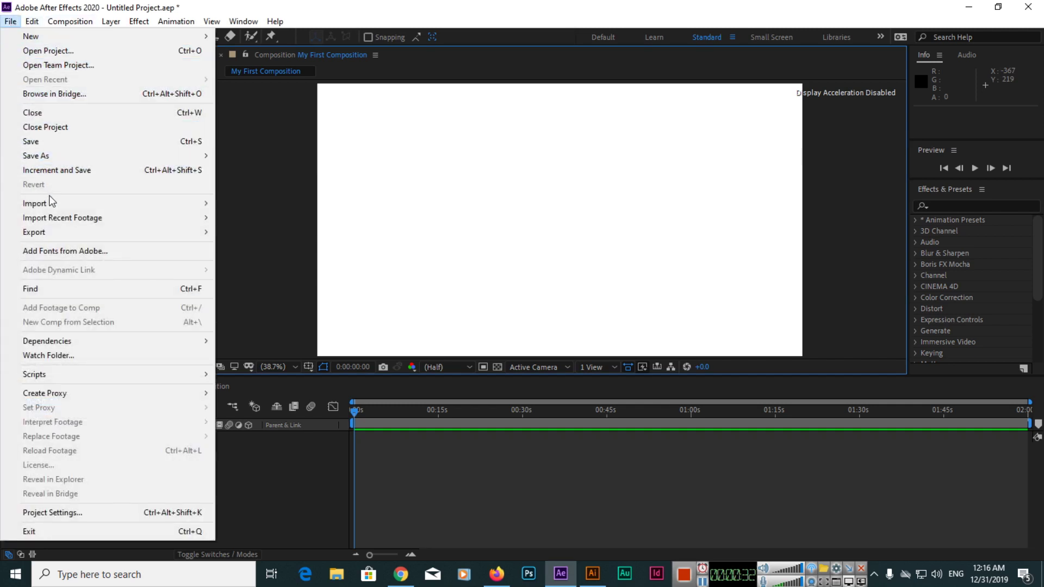
mouse_move(35, 203)
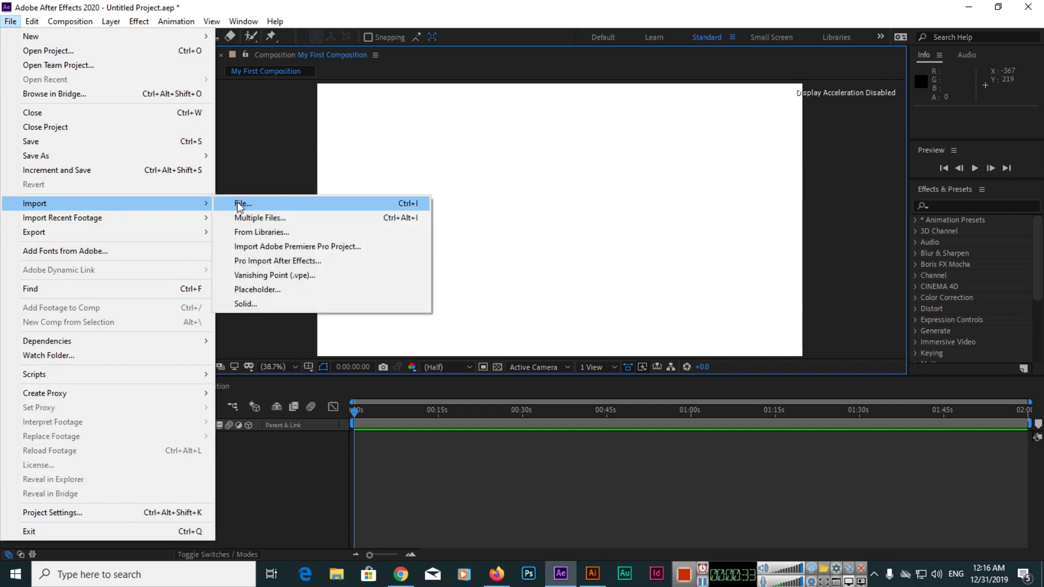
click(237, 203)
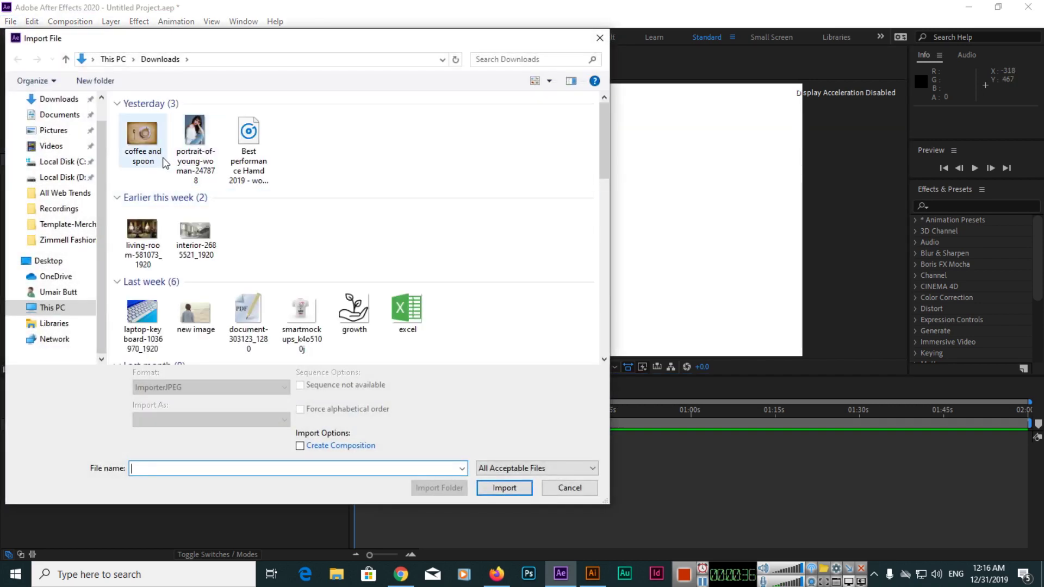
double_click(150, 146)
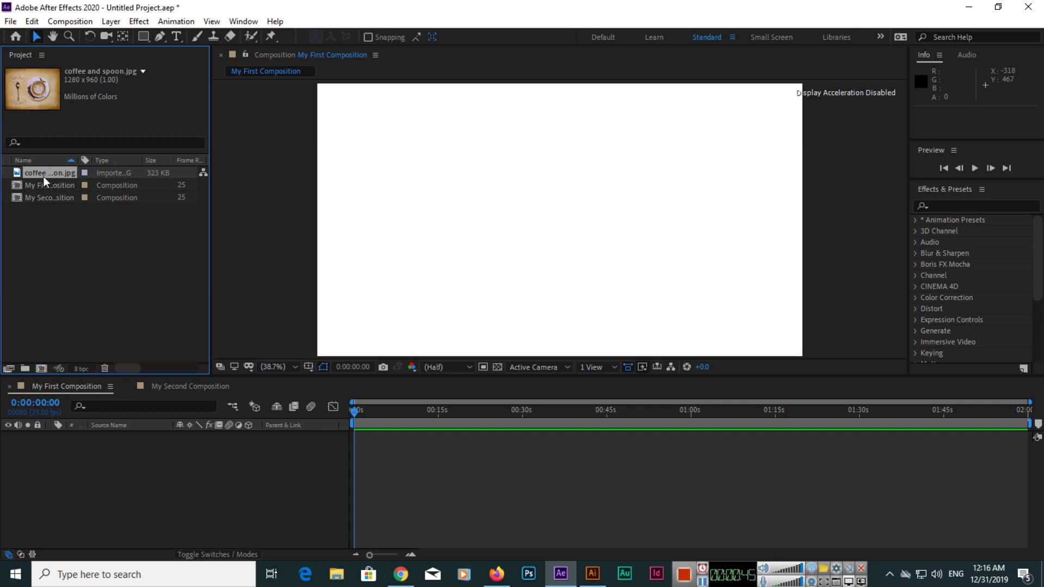
key(ctrl+i)
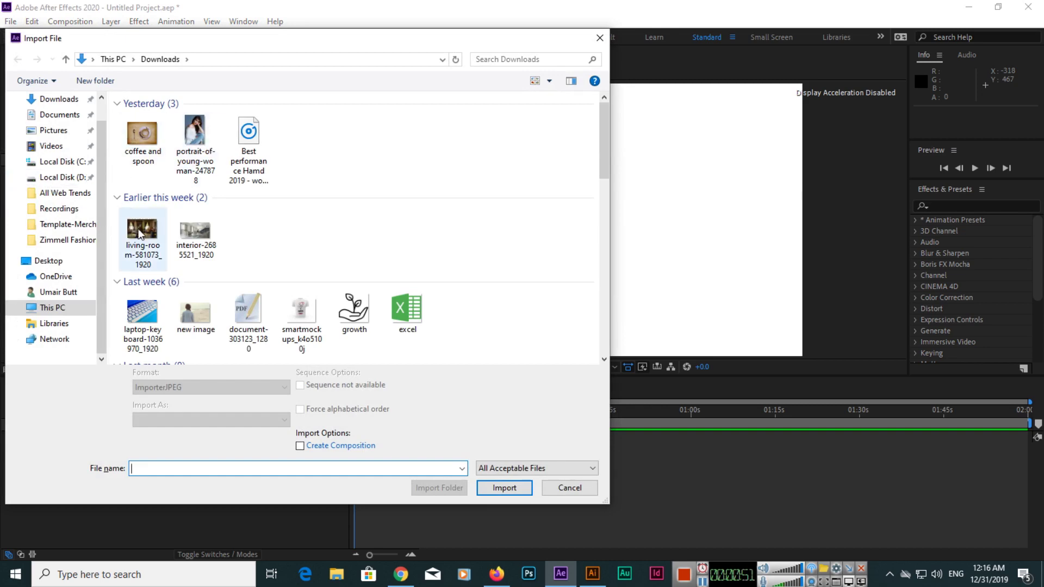
Import the laptop keyboard photo into the project beside the coffee photo.
double_click(139, 321)
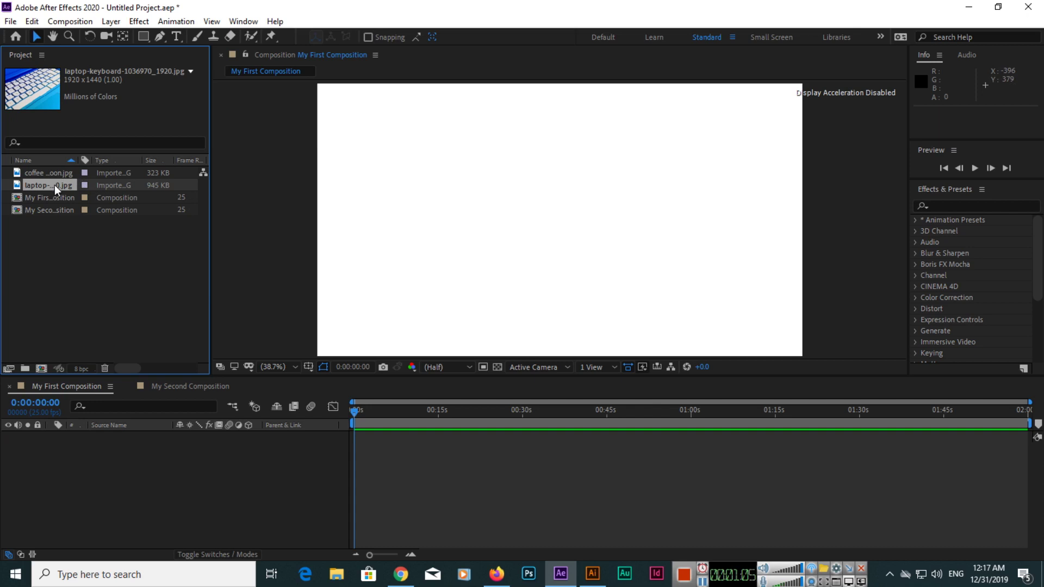
Drop the laptop keyboard photo onto the canvas as the first layer and begin shrinking it.
mouse_move(40, 186)
mouse_down()
mouse_move(451, 188)
mouse_move(477, 234)
mouse_move(464, 294)
mouse_move(512, 283)
mouse_up()
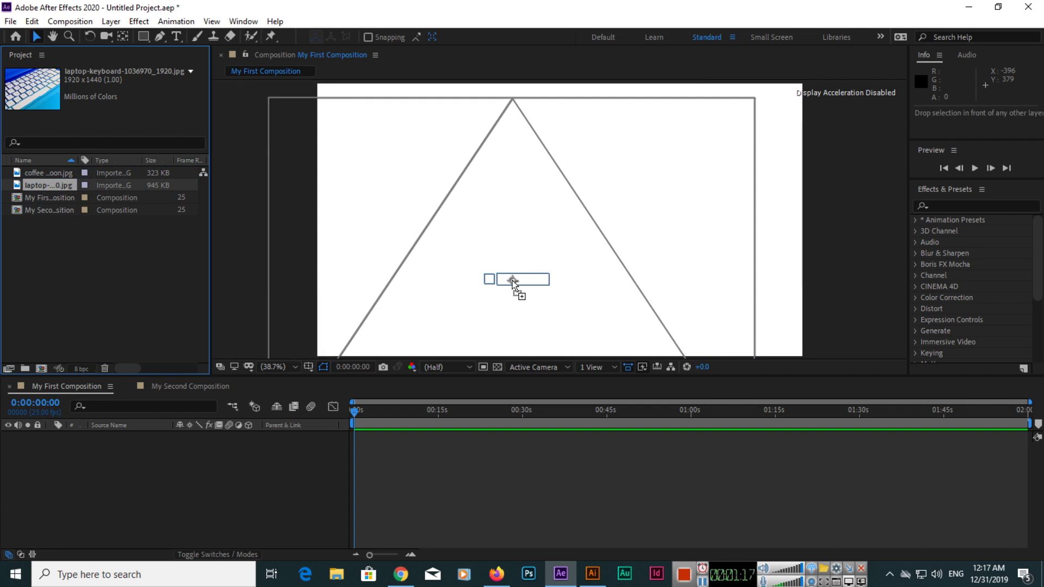
drag(512, 281, 512, 282)
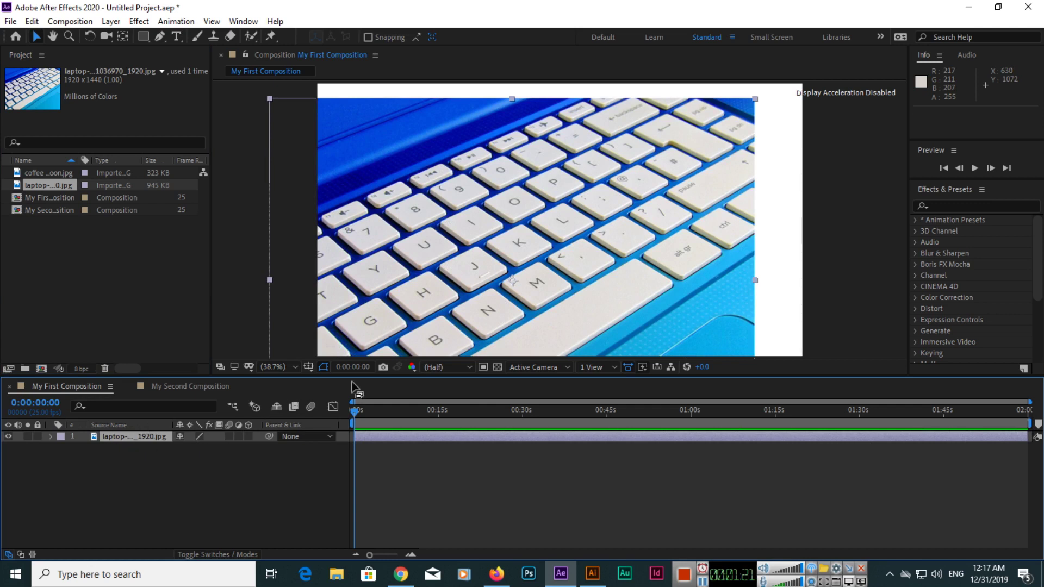
mouse_move(607, 259)
mouse_down()
mouse_move(680, 245)
mouse_move(637, 239)
mouse_move(649, 263)
mouse_move(646, 218)
mouse_move(670, 214)
mouse_move(607, 241)
mouse_move(616, 260)
mouse_up()
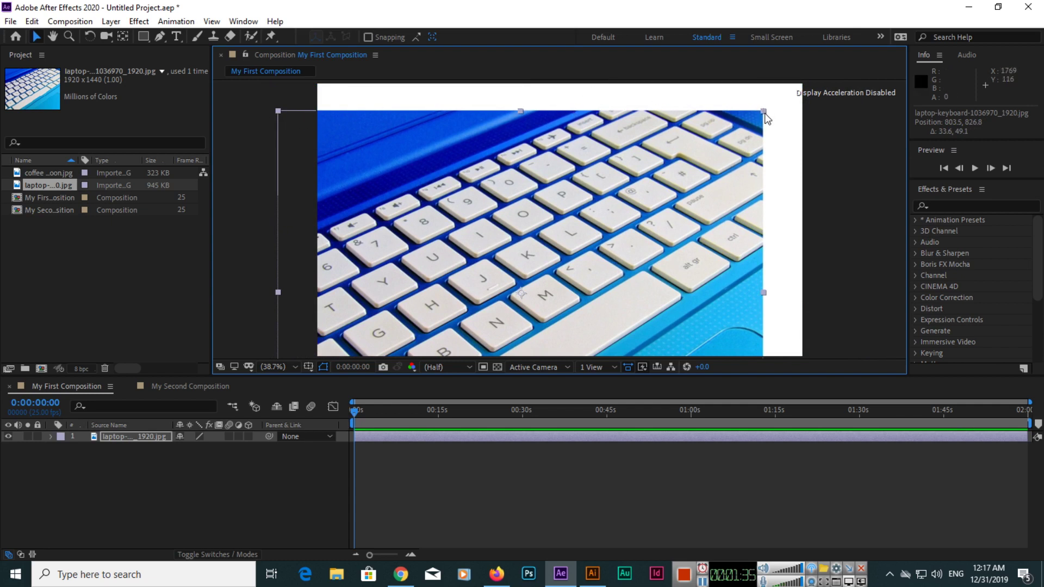
drag(763, 112, 665, 207)
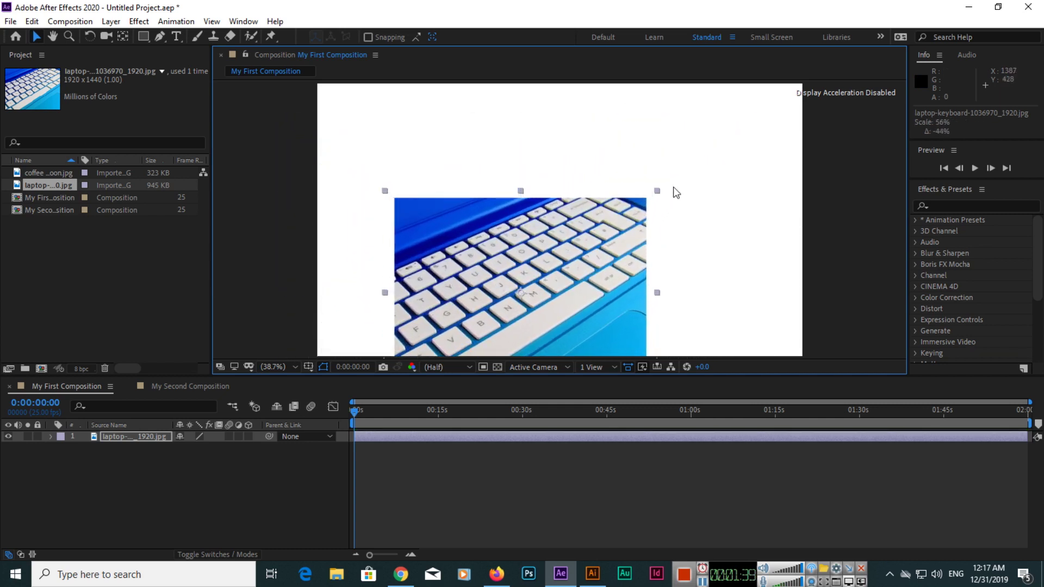
Scale the laptop photo down and settle it in the canvas's upper-right corner.
mouse_move(665, 209)
mouse_down()
mouse_move(694, 182)
mouse_move(643, 221)
mouse_up()
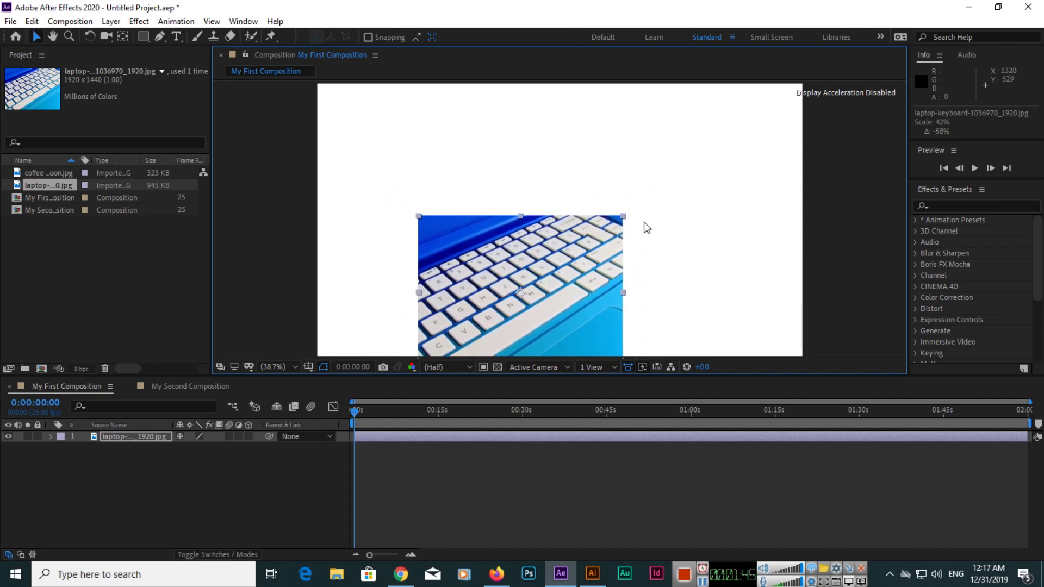
mouse_move(585, 262)
mouse_down()
mouse_move(721, 171)
mouse_move(744, 140)
mouse_up()
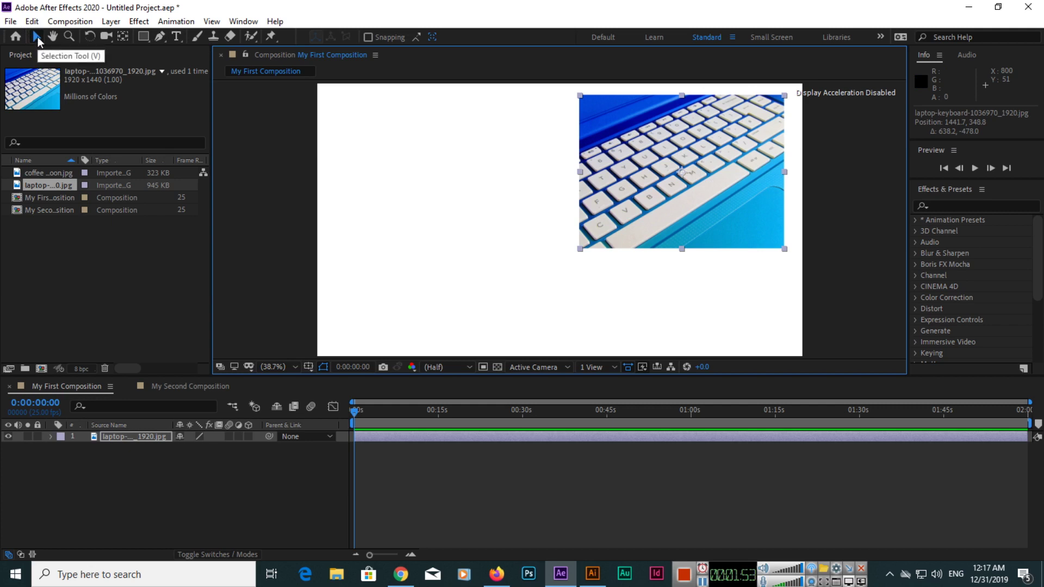
mouse_move(708, 146)
mouse_down()
mouse_move(545, 165)
mouse_move(695, 149)
mouse_up()
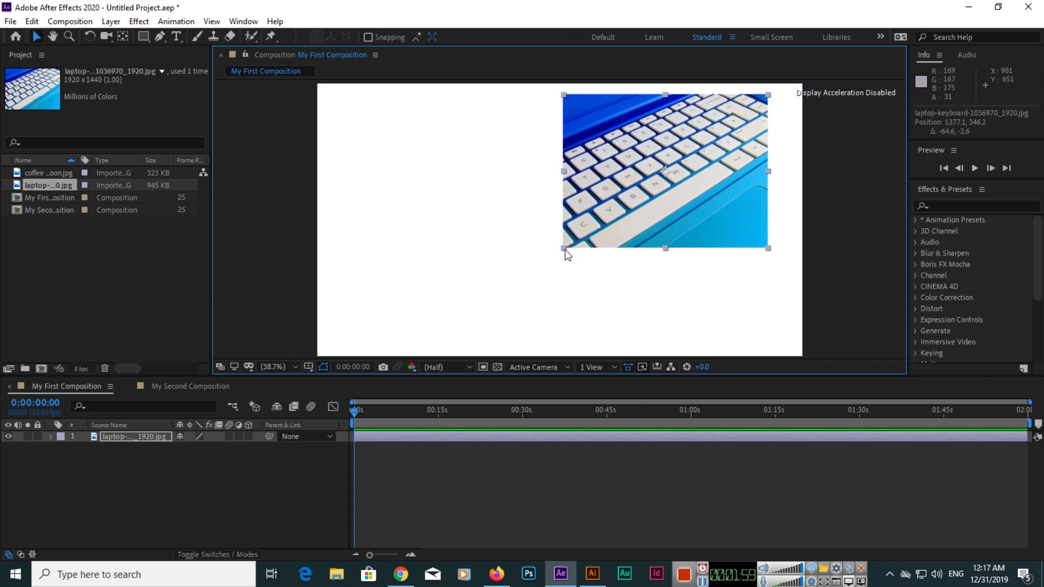
mouse_move(565, 249)
mouse_down()
mouse_move(547, 270)
mouse_move(650, 212)
mouse_up()
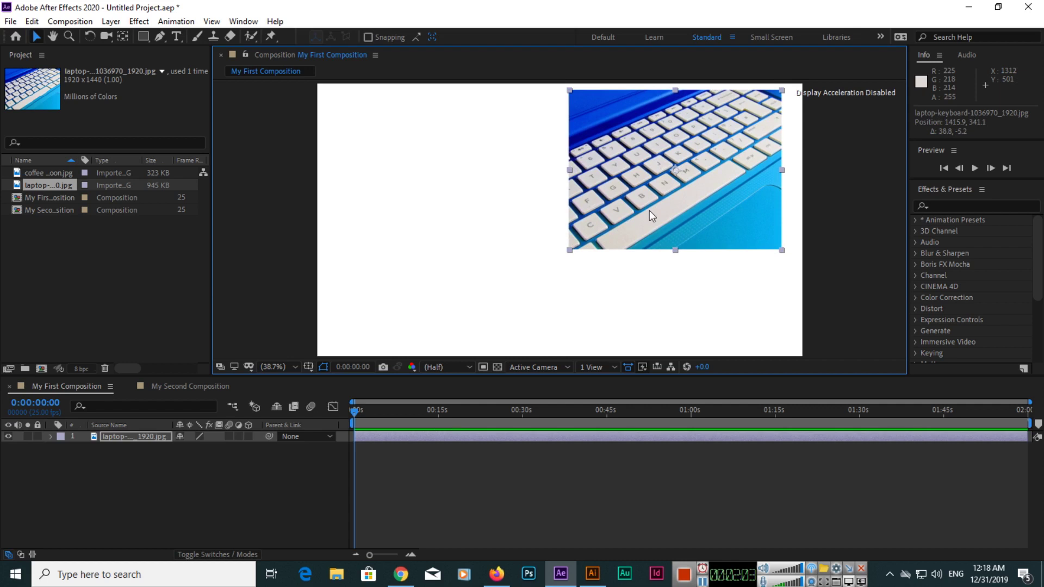
Drop coffee and spoon.jpg onto the canvas as a second layer above the laptop photo.
click(49, 173)
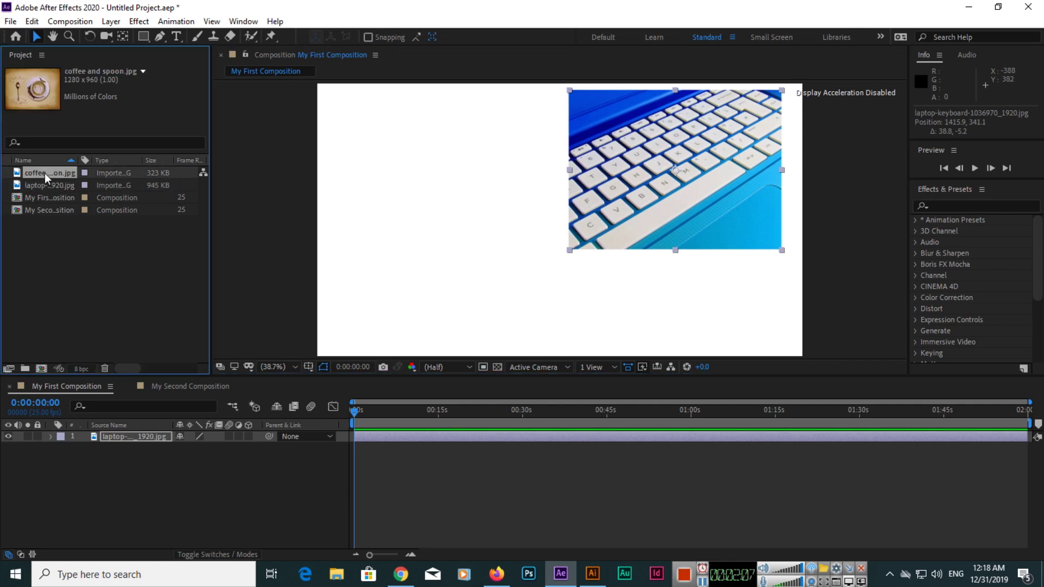
mouse_move(36, 173)
mouse_down()
mouse_move(442, 246)
mouse_move(494, 221)
mouse_up()
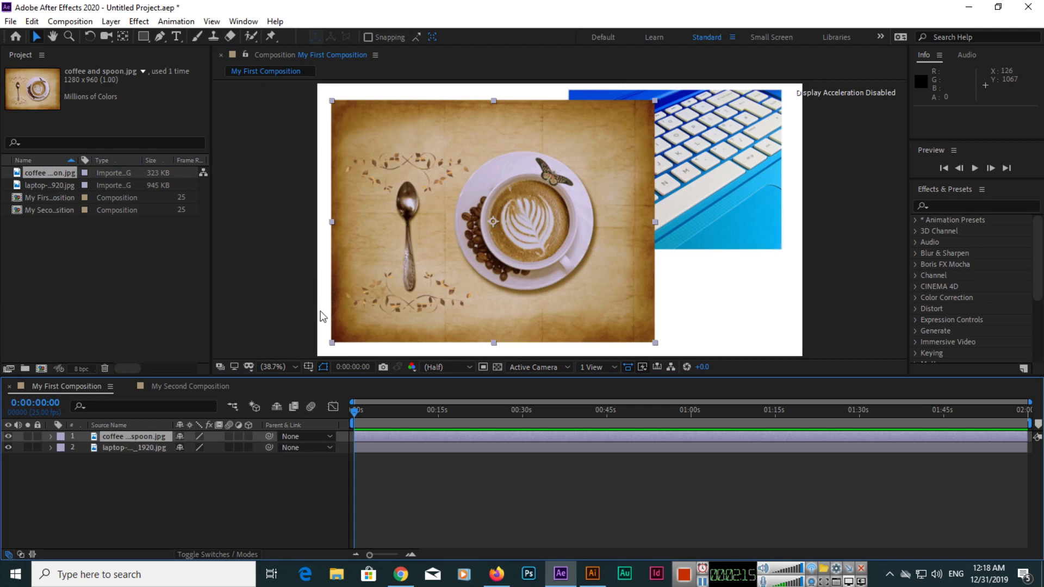
Shrink the coffee photo to the upper left and lower the laptop photo slightly beside it.
drag(655, 102, 620, 147)
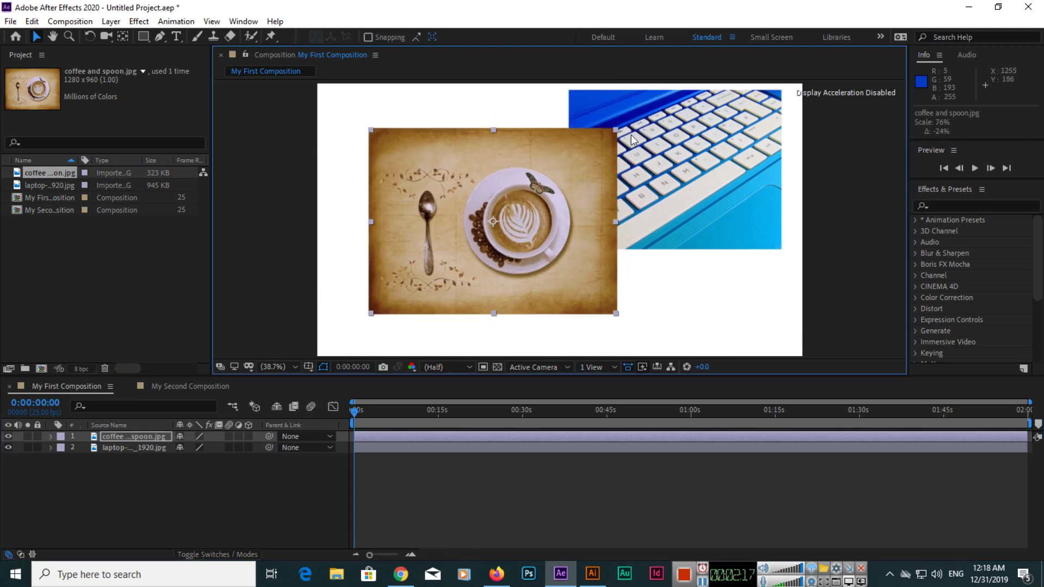
drag(553, 179, 498, 127)
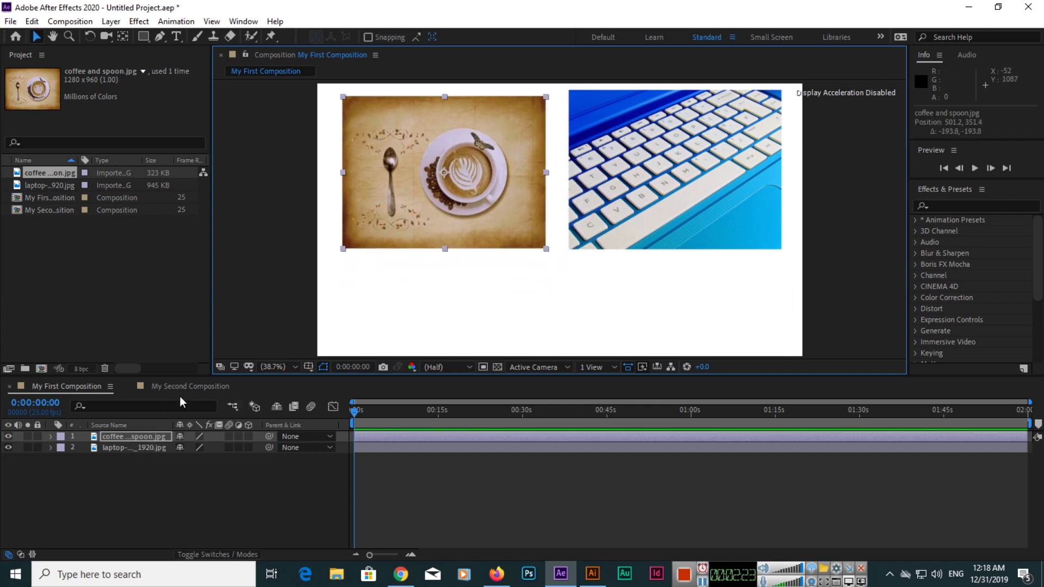
drag(515, 179, 511, 168)
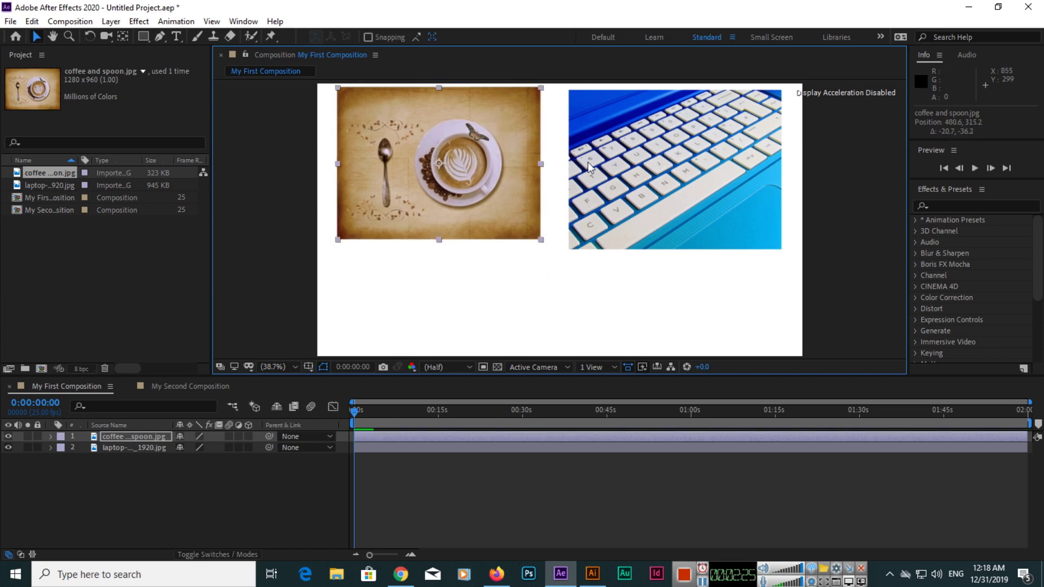
click(698, 157)
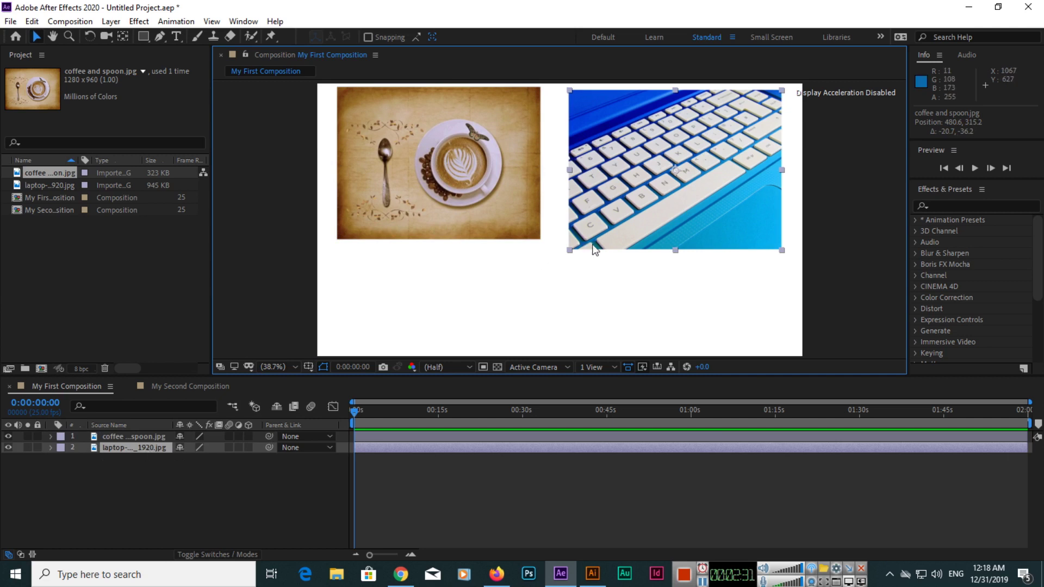
mouse_move(689, 218)
mouse_down()
mouse_move(691, 235)
mouse_move(694, 220)
mouse_up()
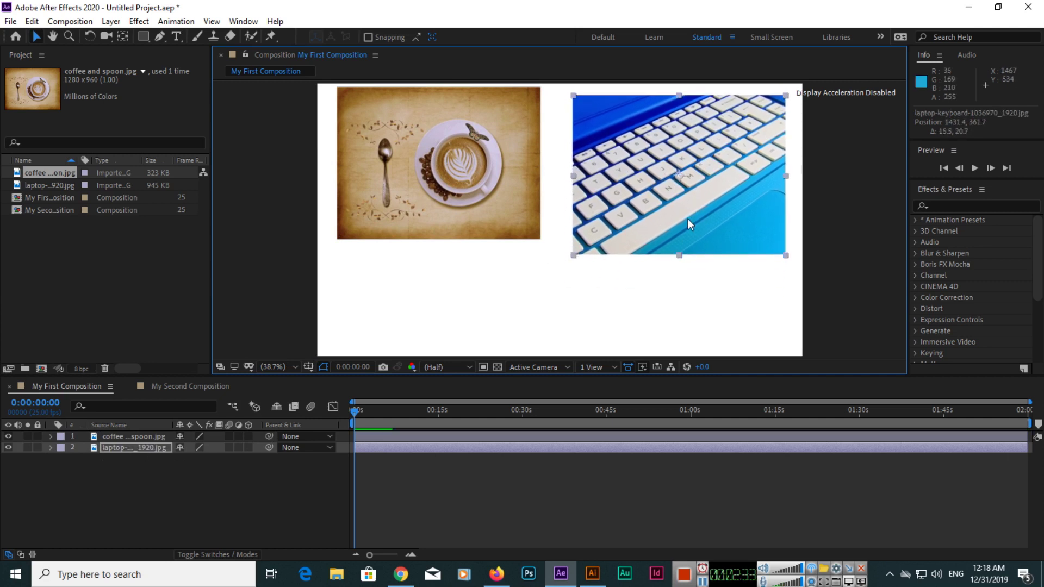